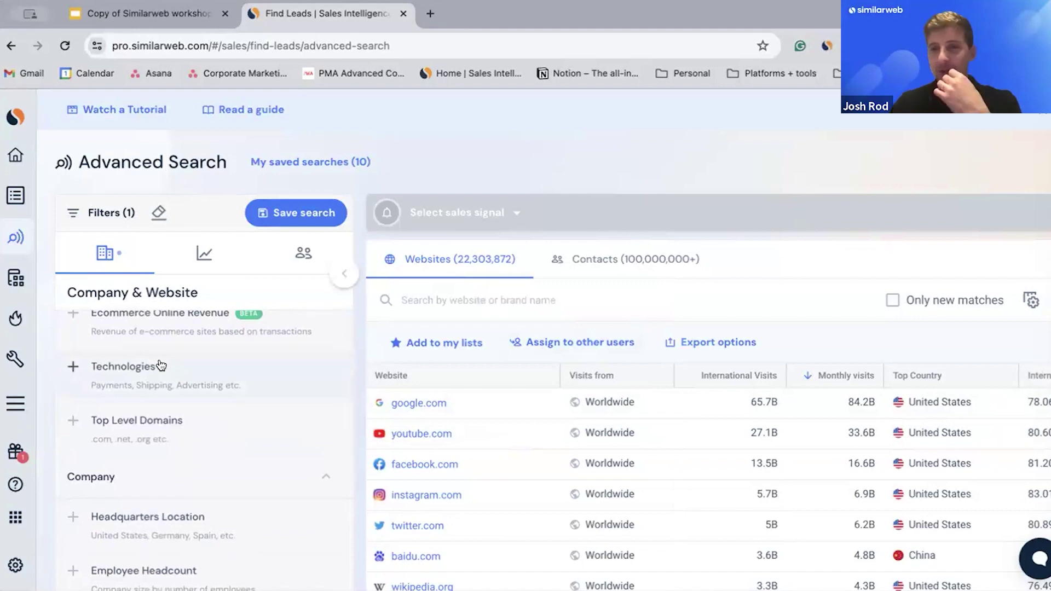
Step: Add a Technologies filter condition that includes the Website Builder sub-category
left_click(116, 365)
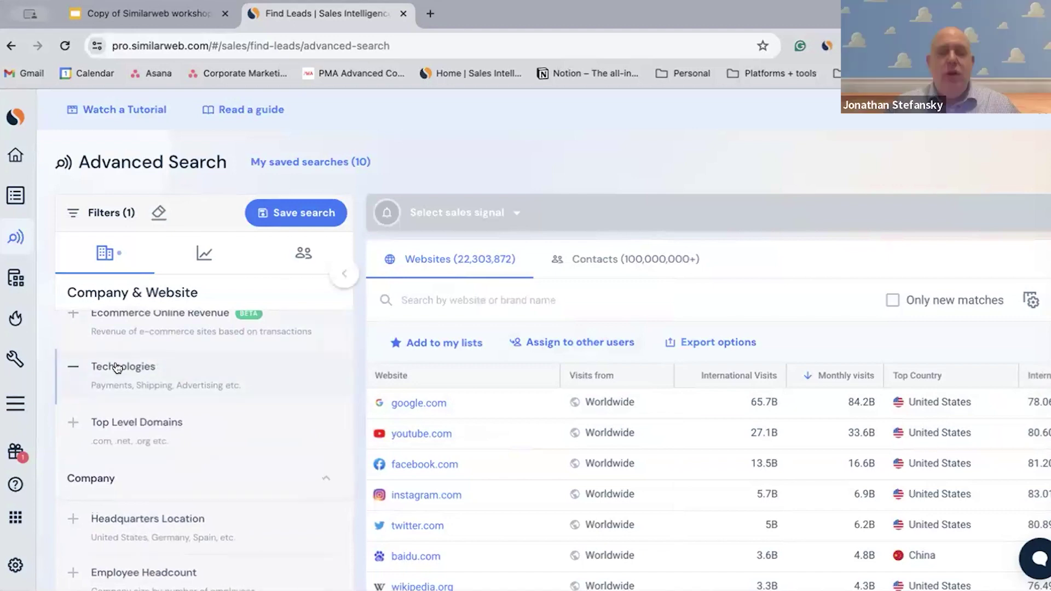
left_click(178, 449)
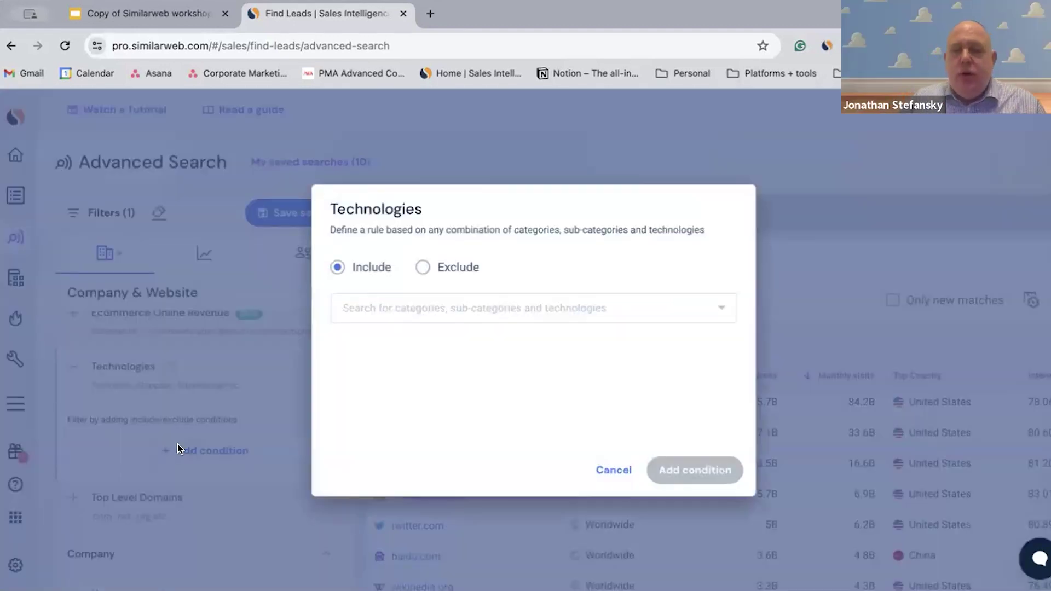
left_click(363, 306)
type("webs")
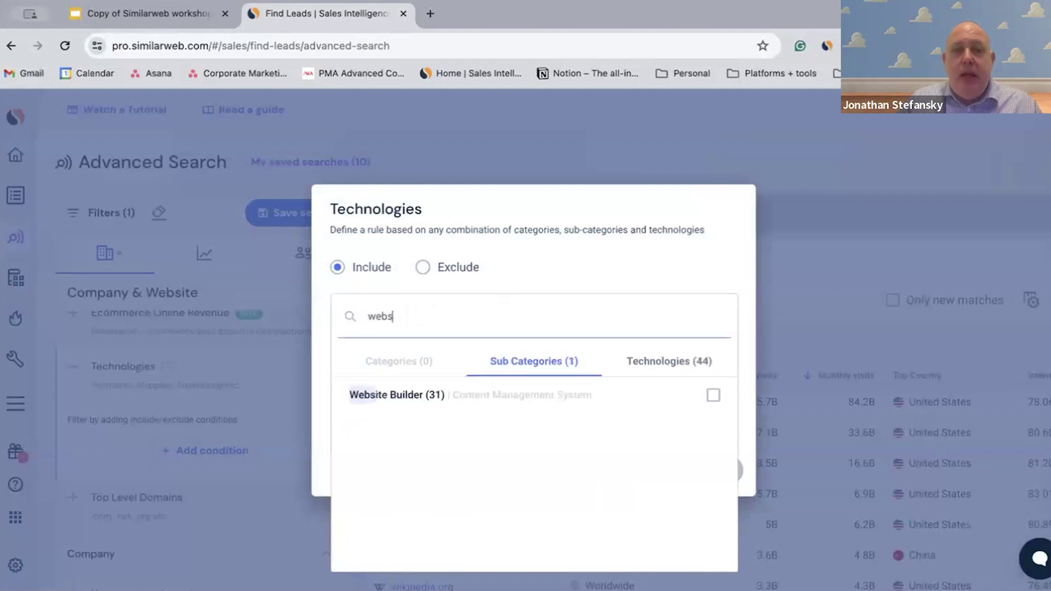
left_click(435, 393)
left_click(313, 402)
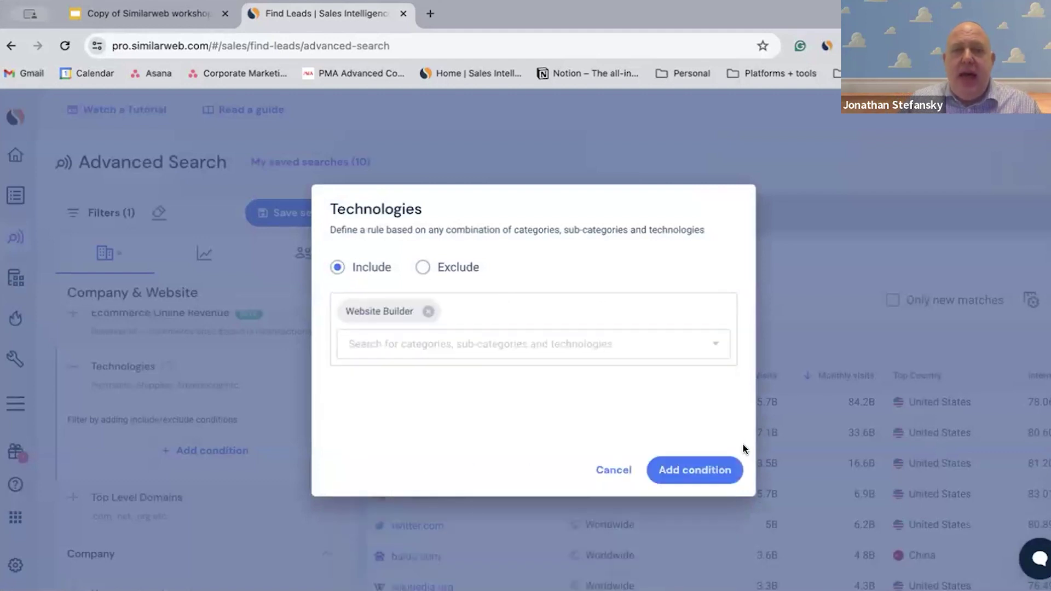
left_click(688, 473)
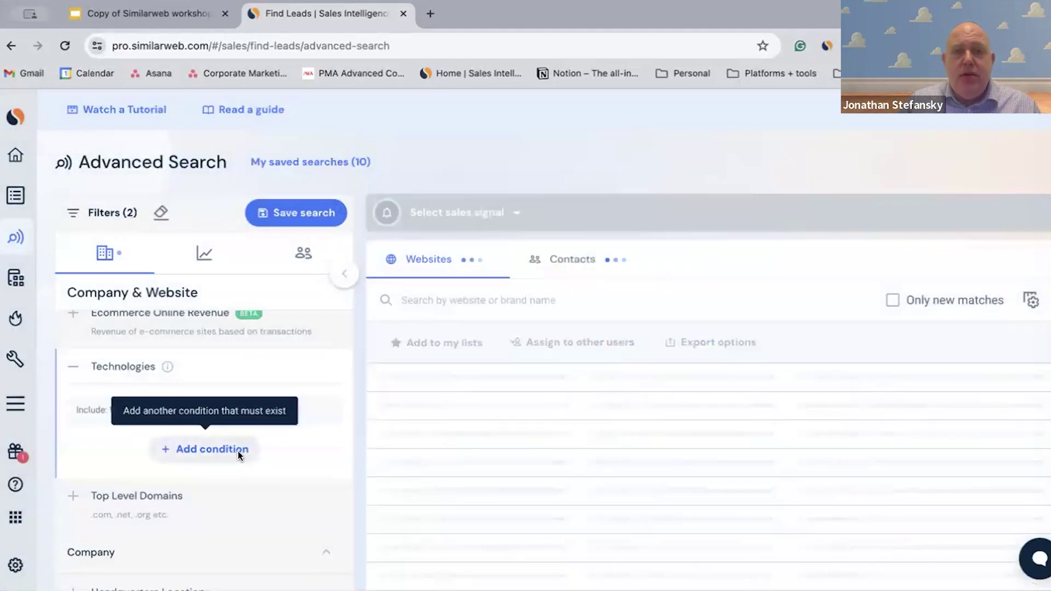
Step: Add a second Technologies condition that excludes the Wix website builder technology
left_click(237, 450)
left_click(441, 267)
left_click(429, 305)
type("wix")
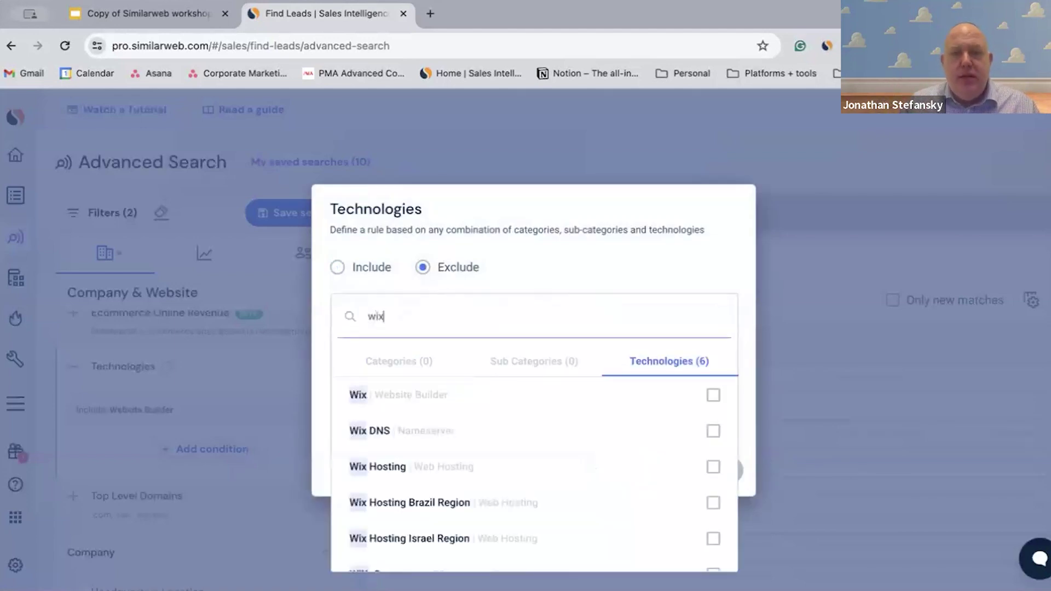
left_click(404, 390)
left_click(323, 390)
left_click(699, 469)
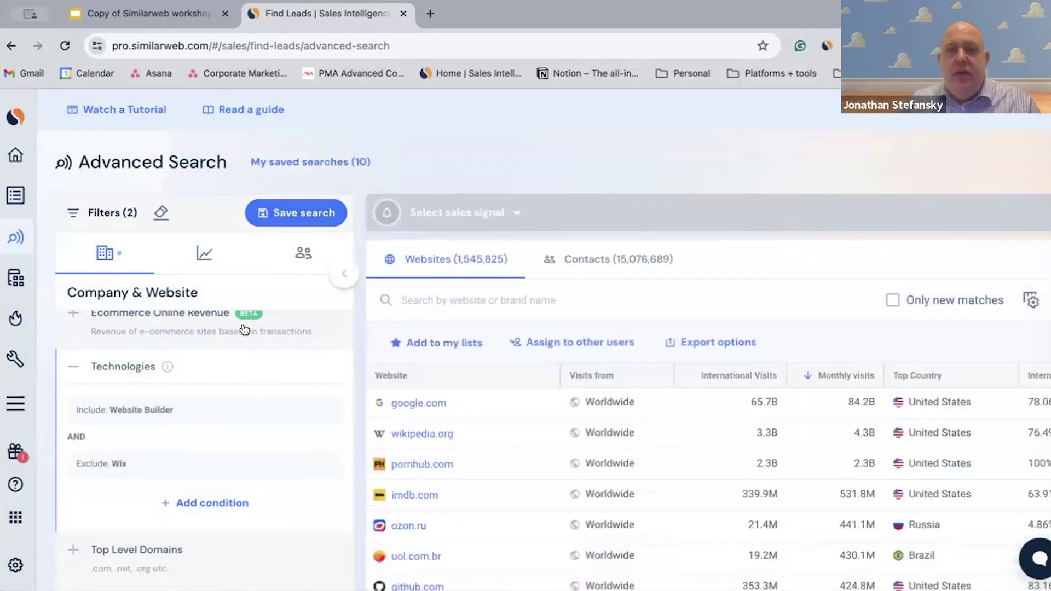
Step: Limit the incoming traffic filter to average monthly visits of 60K-500K worldwide
left_click(211, 256)
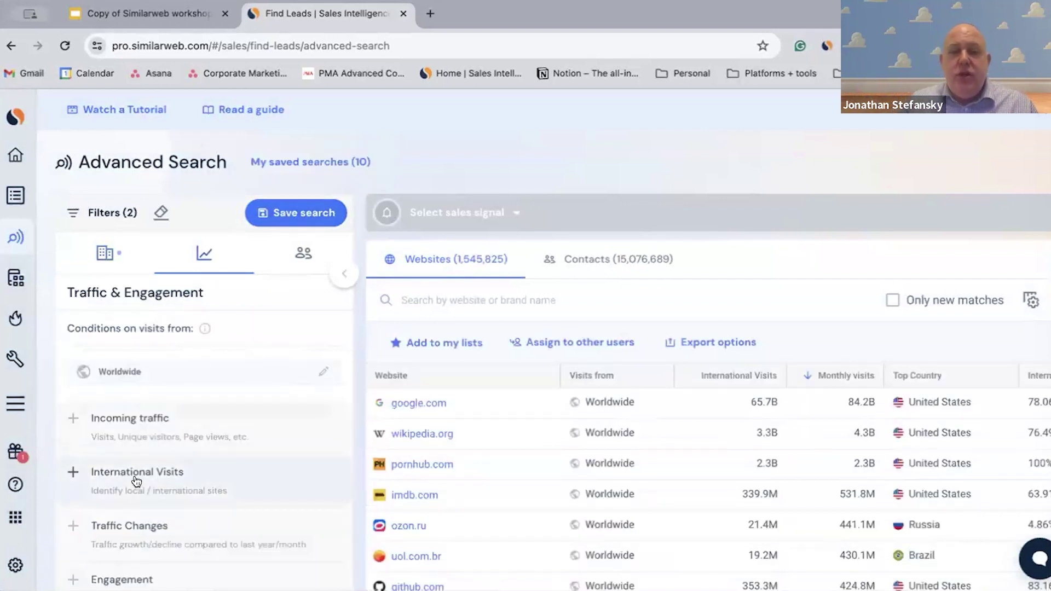
left_click(142, 426)
left_click_drag(69, 551, 165, 553)
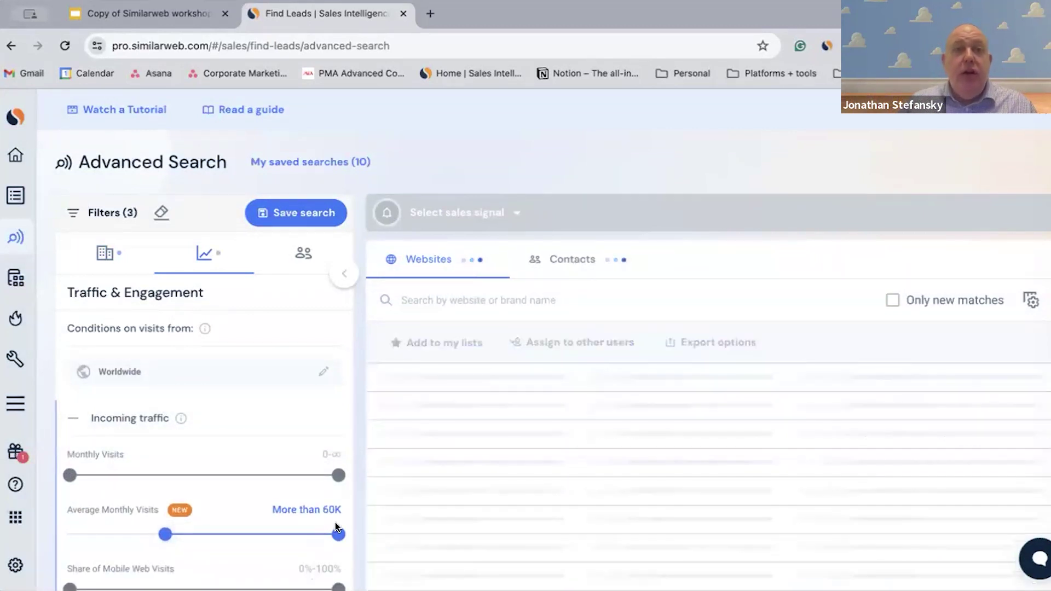
left_click_drag(338, 533, 260, 533)
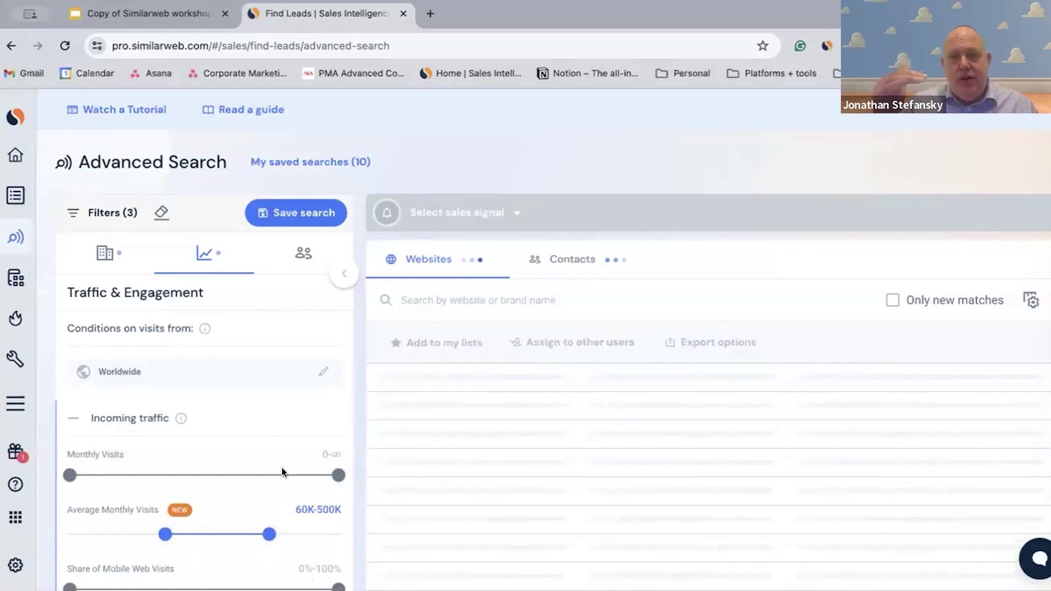
Step: Save the filtered search under the name "Wix Prospects" and dismiss the confirmation
left_click(289, 219)
type("Wix Prospects")
left_click(690, 416)
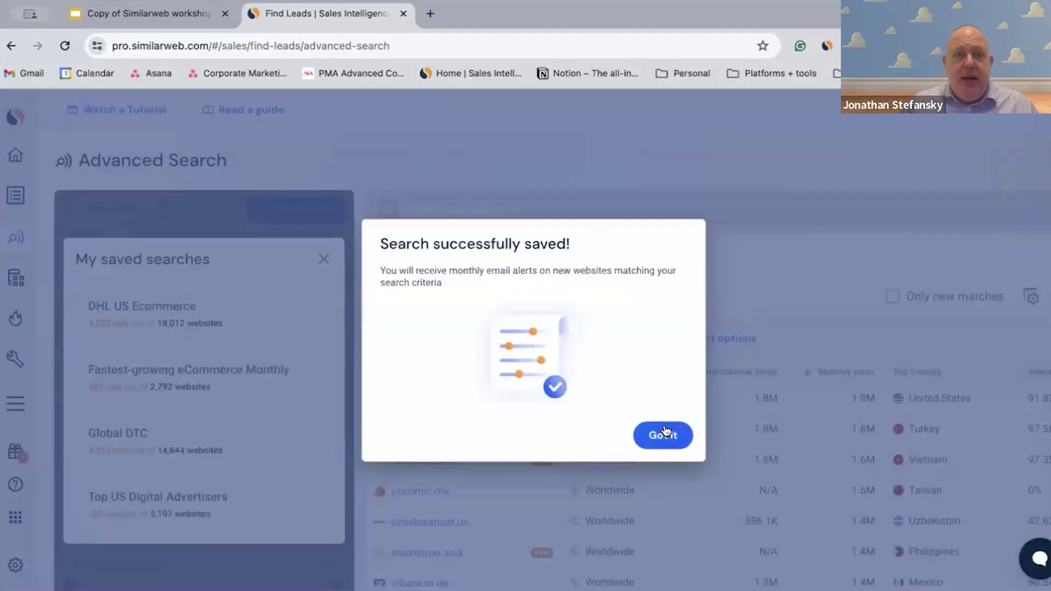
left_click(664, 433)
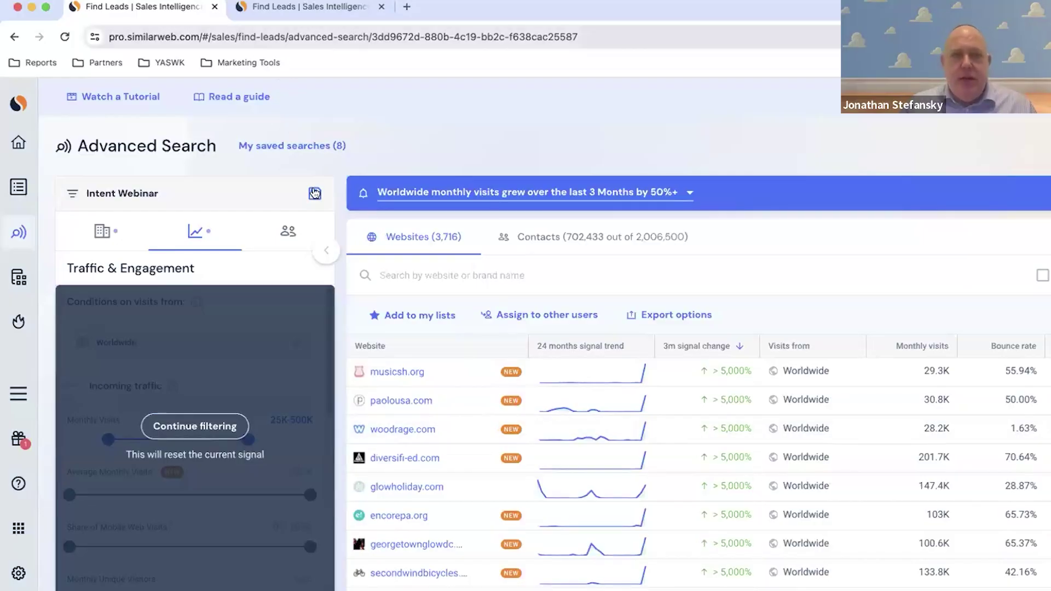
left_click(261, 13)
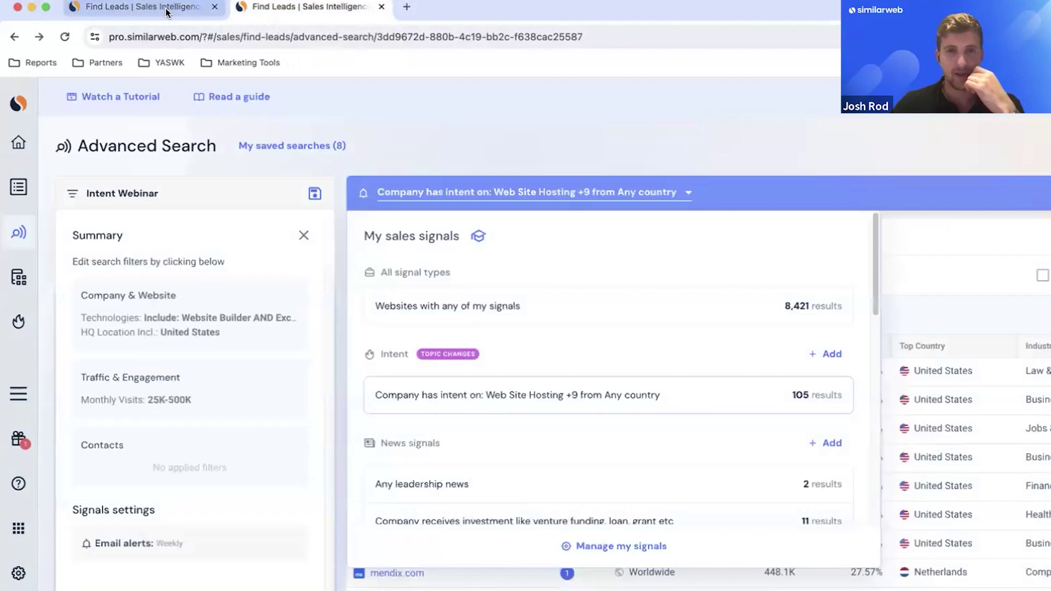
left_click(167, 12)
left_click(302, 253)
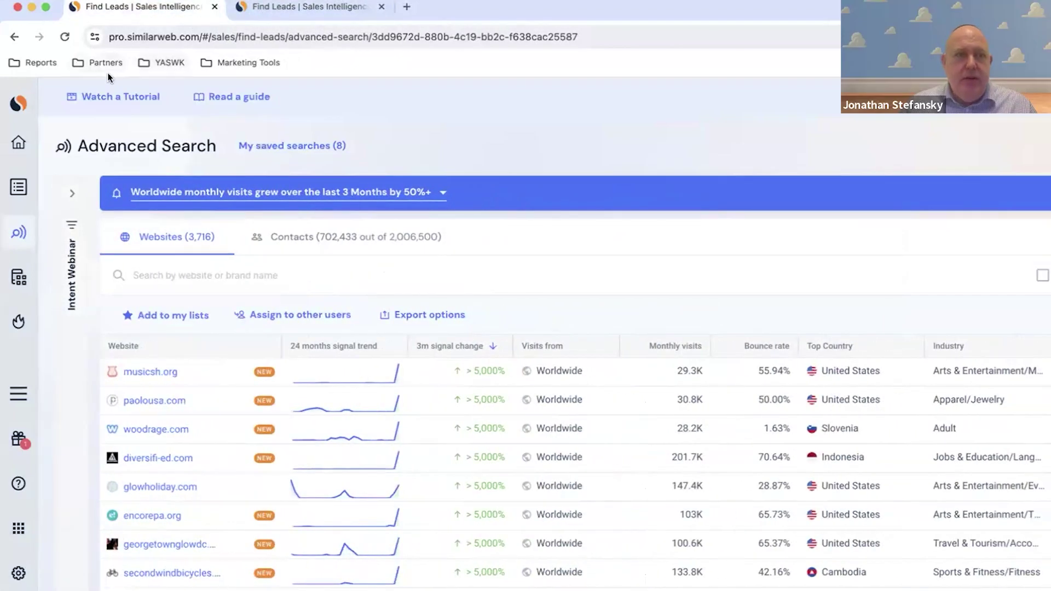
left_click(72, 193)
left_click(101, 231)
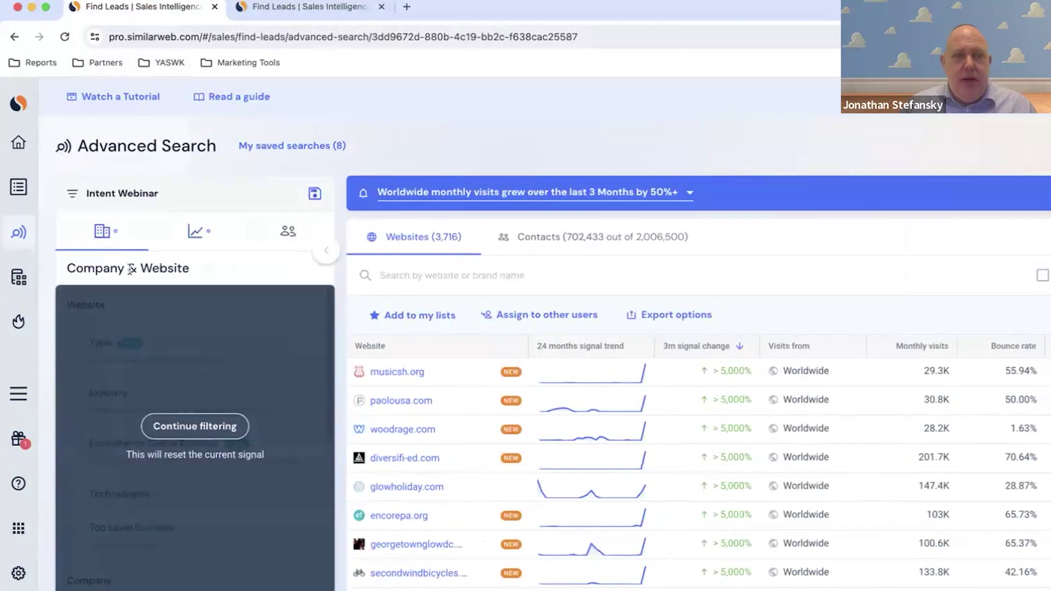
Step: Switch to the other Intent Webinar search page and apply its "Web Site Hosting +9 from Any country" intent signal
left_click(323, 10)
left_click(642, 194)
left_click(646, 194)
left_click(788, 406)
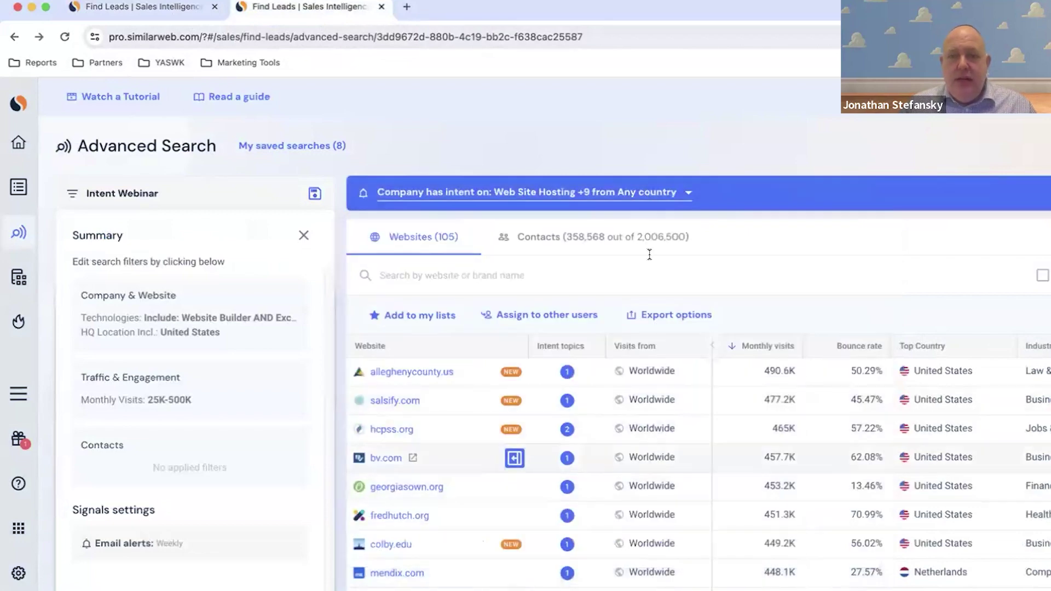
Step: Examine the topics selected in the Web Site Hosting intent signal's settings, leaving the signal unedited
left_click(646, 195)
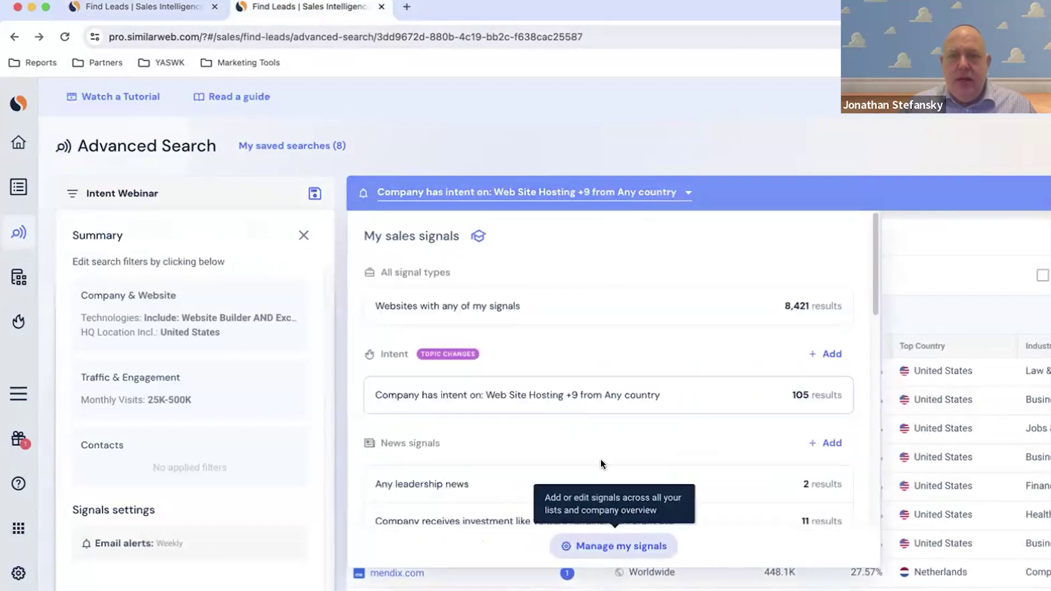
left_click(597, 546)
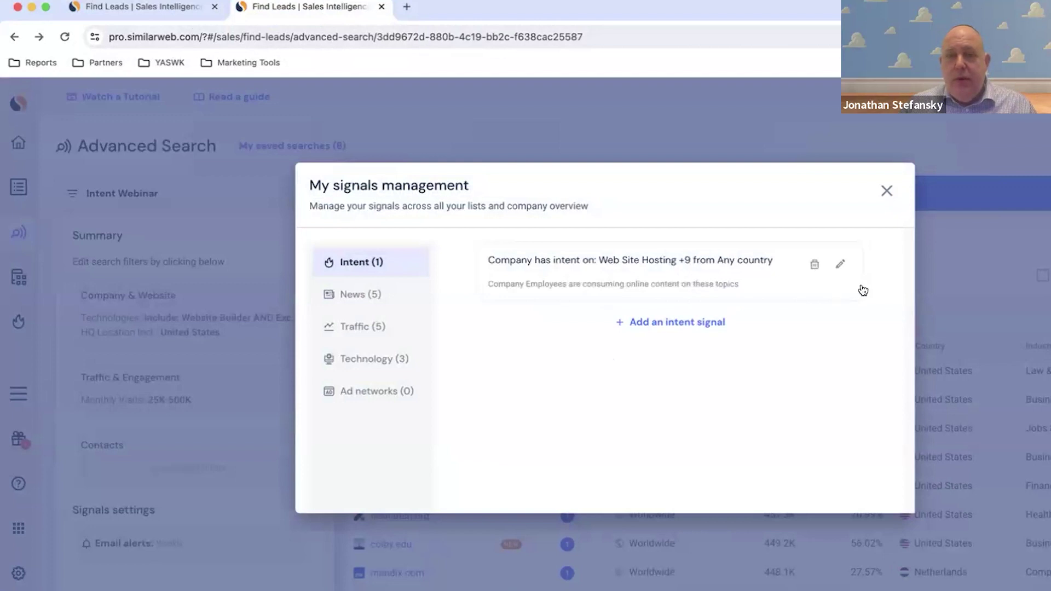
left_click(842, 265)
left_click(496, 301)
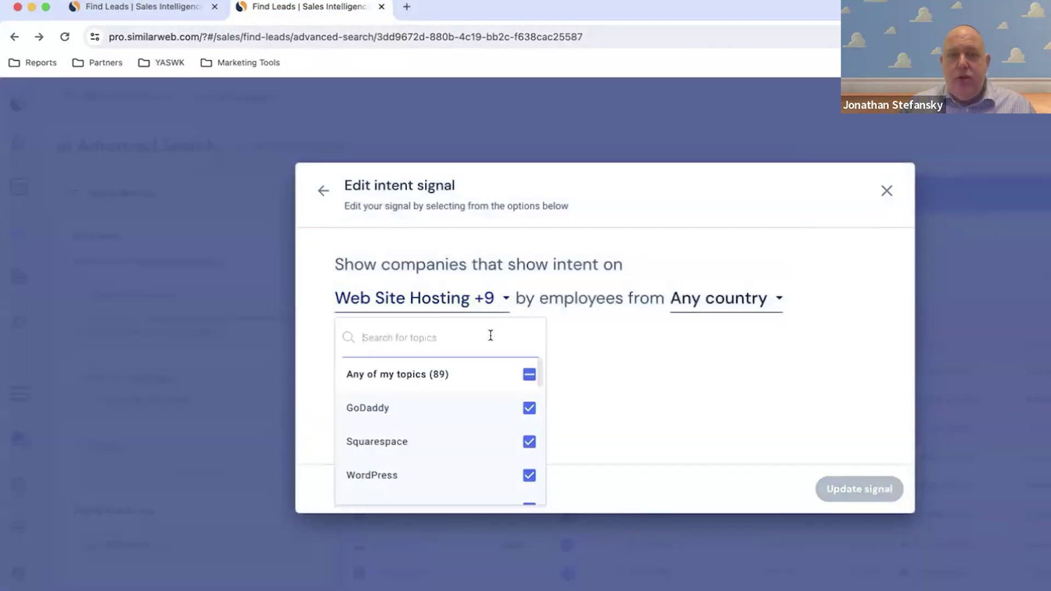
scroll(485, 403, "down", 1)
scroll(486, 404, "down", 3)
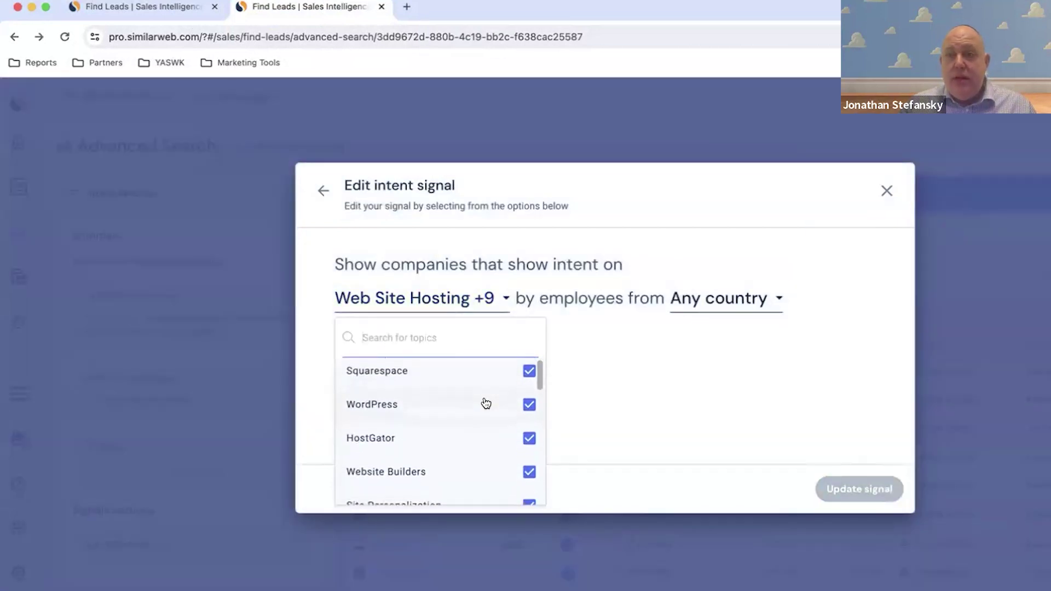
scroll(486, 404, "down", 4)
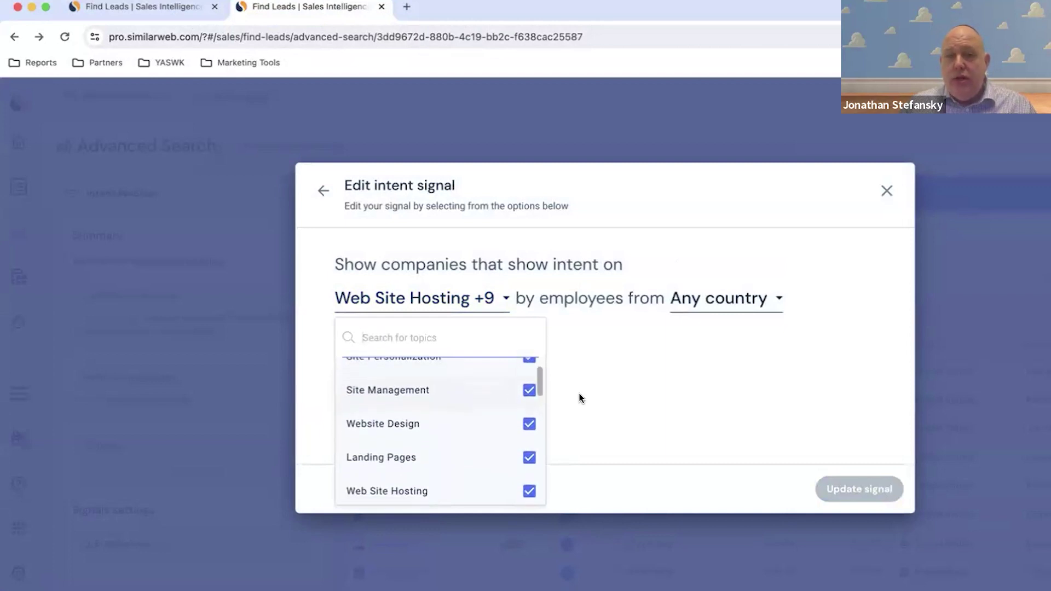
left_click(323, 192)
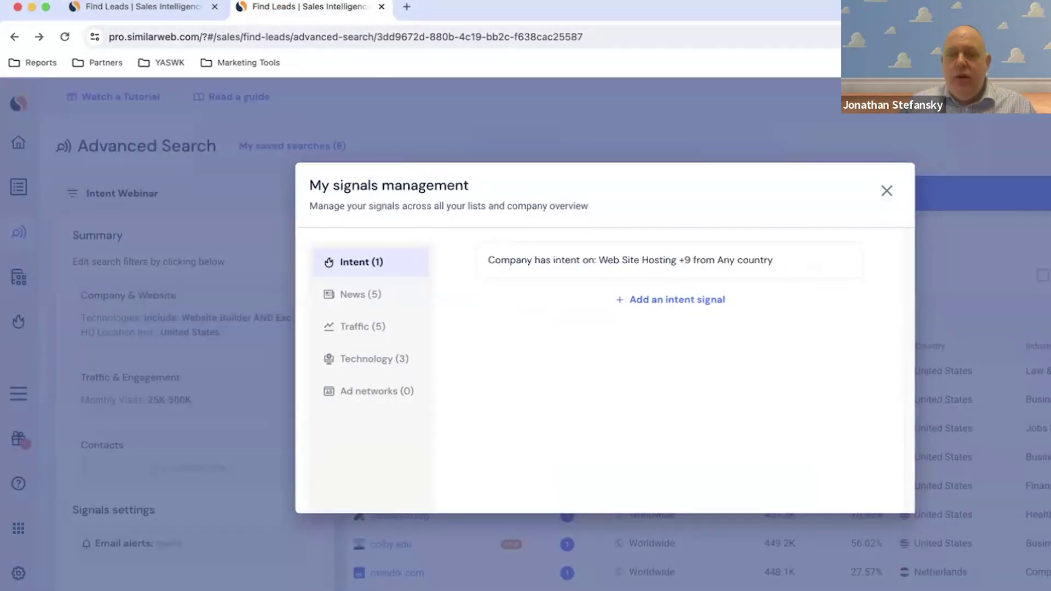
left_click(886, 191)
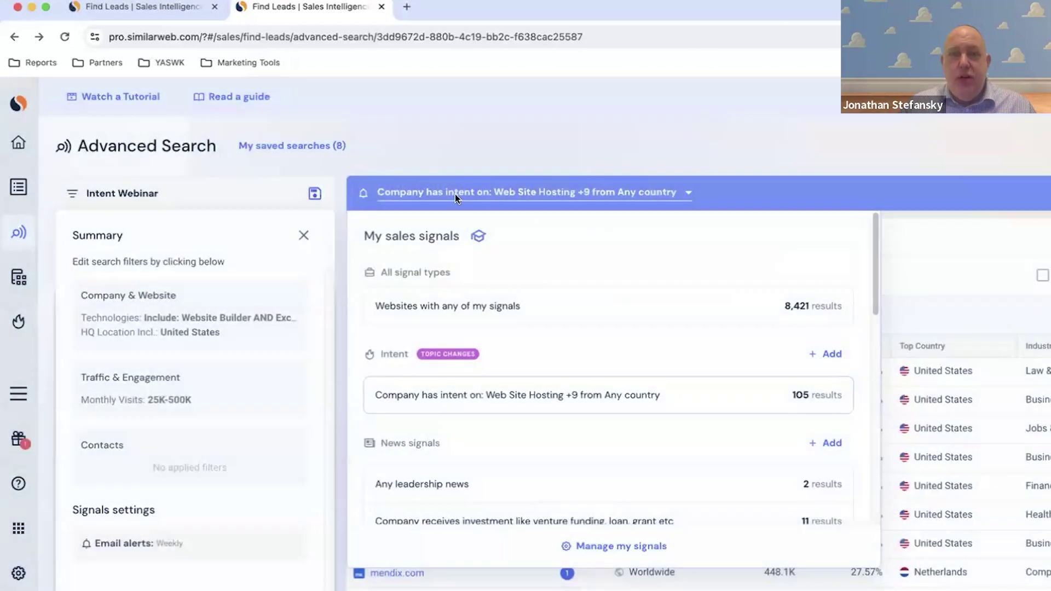
Step: View the websites whose worldwide monthly visits grew by 50%+ over the last 3 months, sorted by bounce rate from highest
left_click(522, 203)
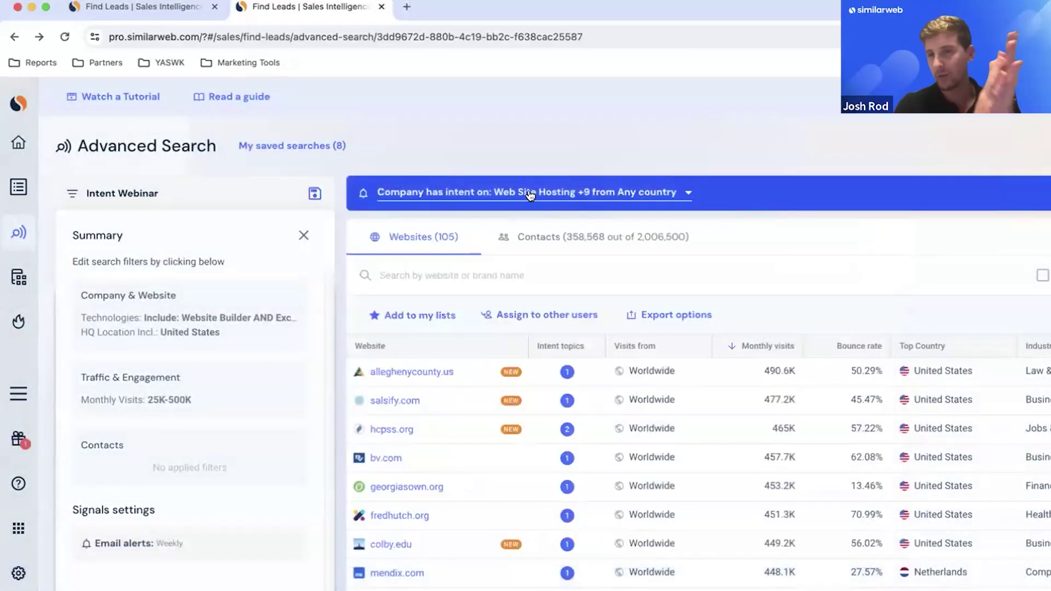
left_click(520, 199)
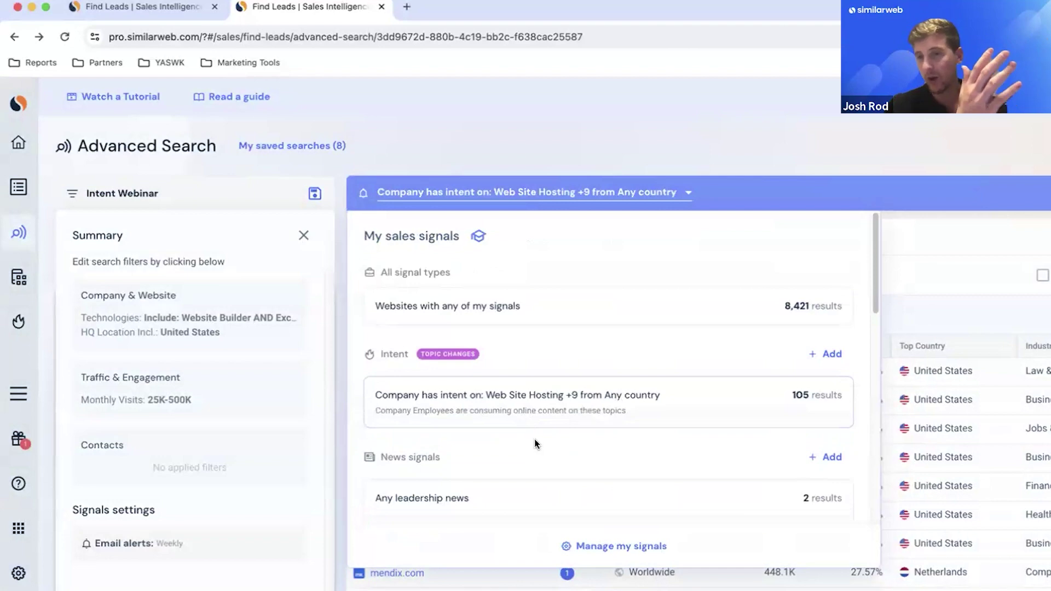
scroll(534, 439, "down", 3)
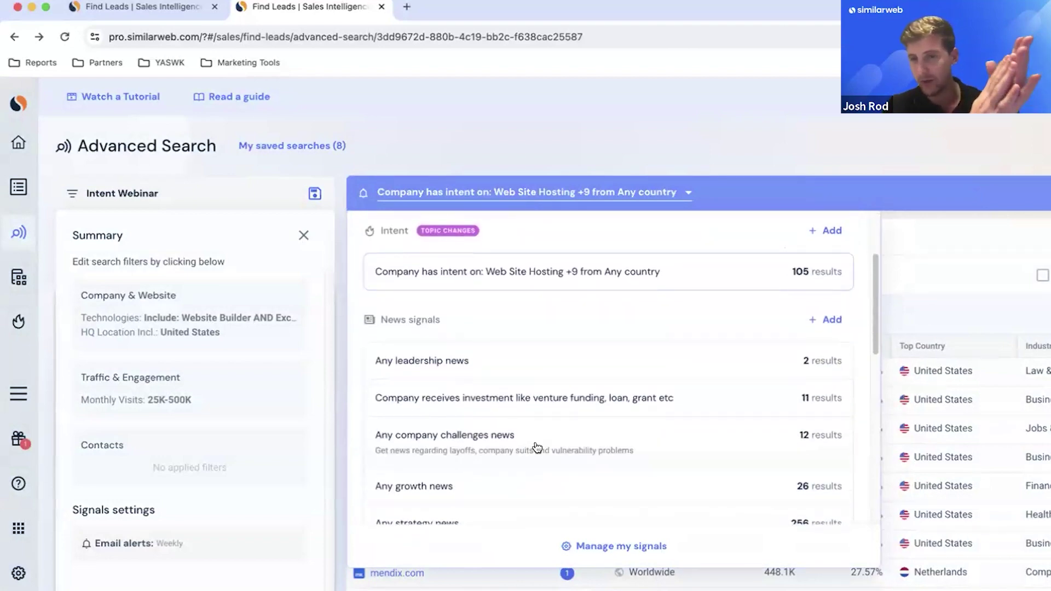
scroll(536, 444, "down", 1)
scroll(536, 444, "down", 5)
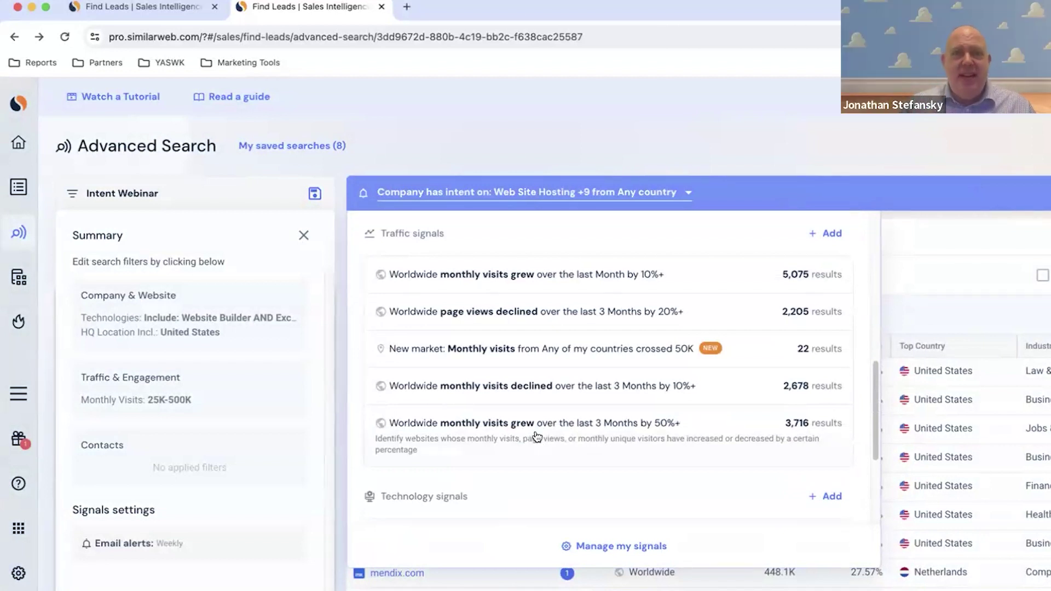
left_click(481, 424)
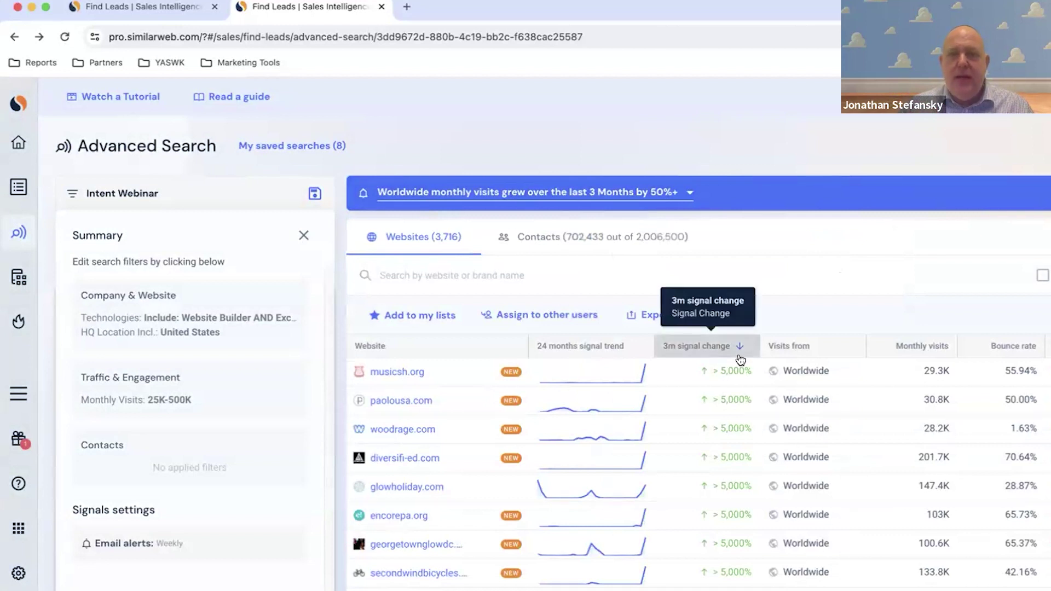
left_click(979, 348)
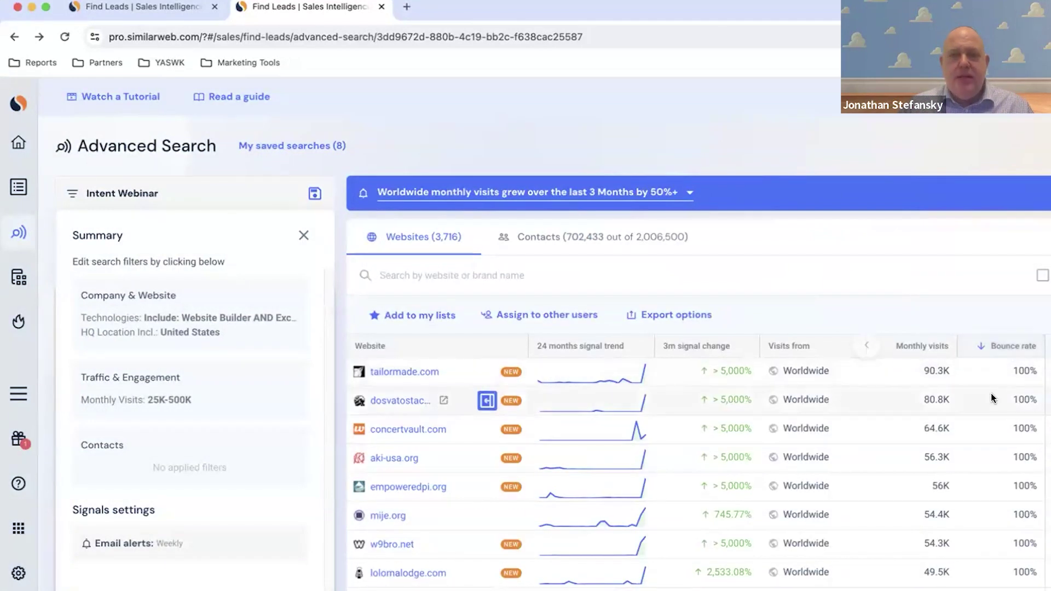
scroll(991, 393, "down", 1)
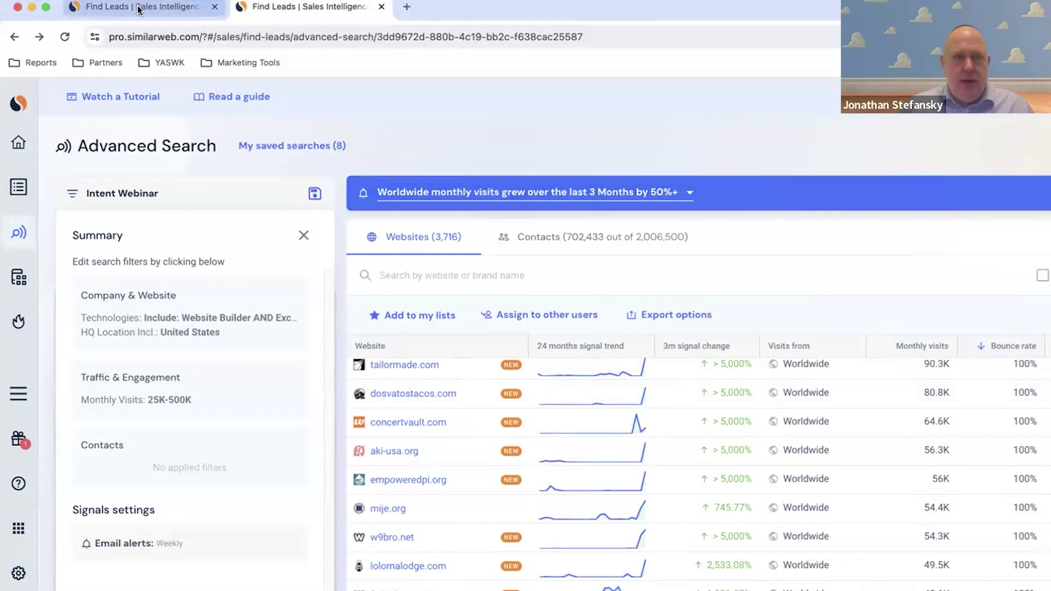
Step: Apply the "Web Site Hosting +9 from Any country" intent signal and review the intent topics of the matching websites
left_click(505, 197)
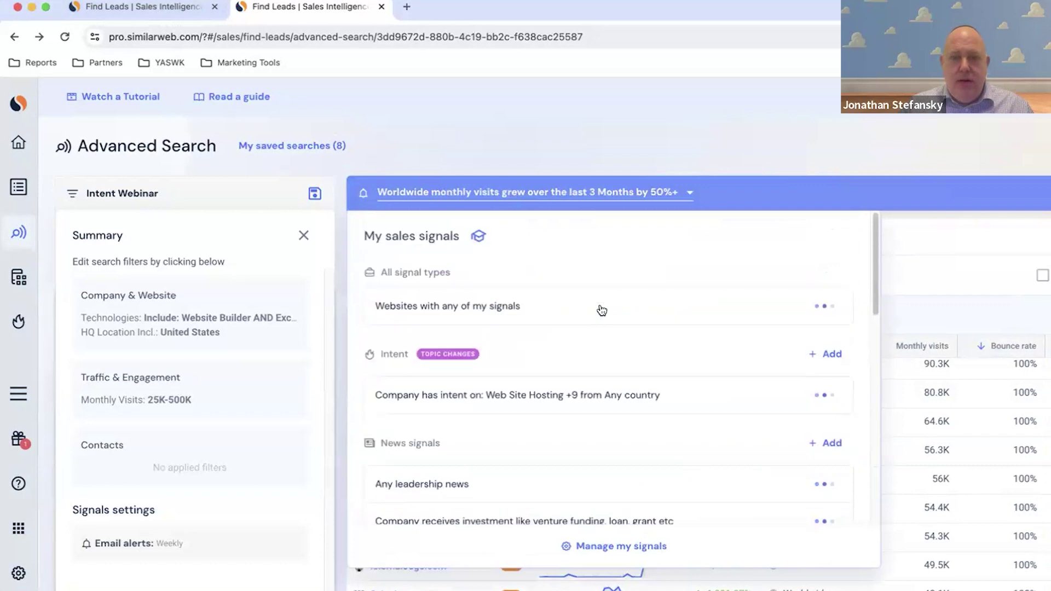
left_click(567, 403)
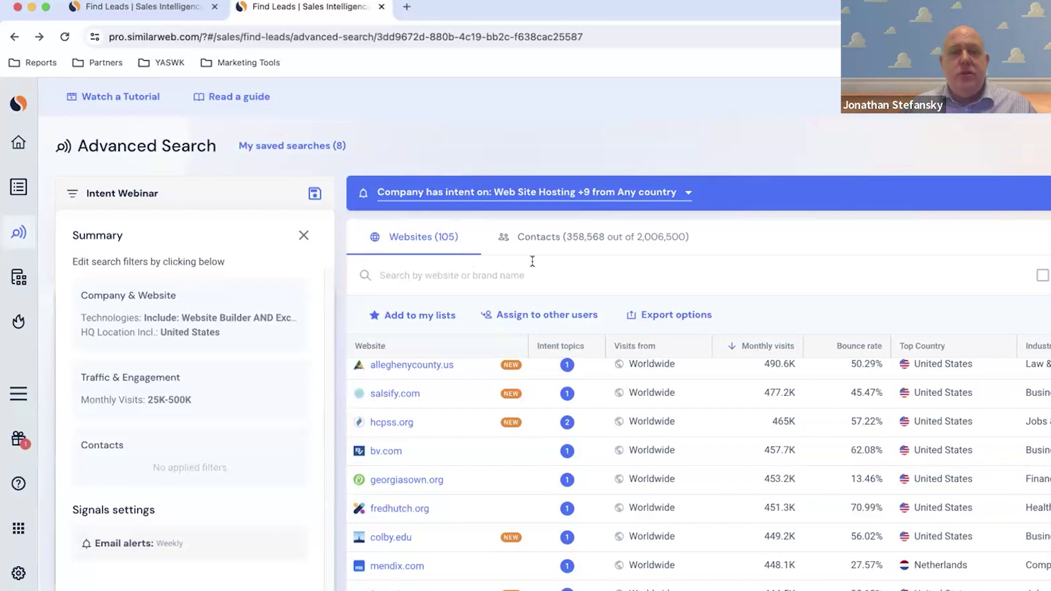
scroll(710, 515, "up", 1)
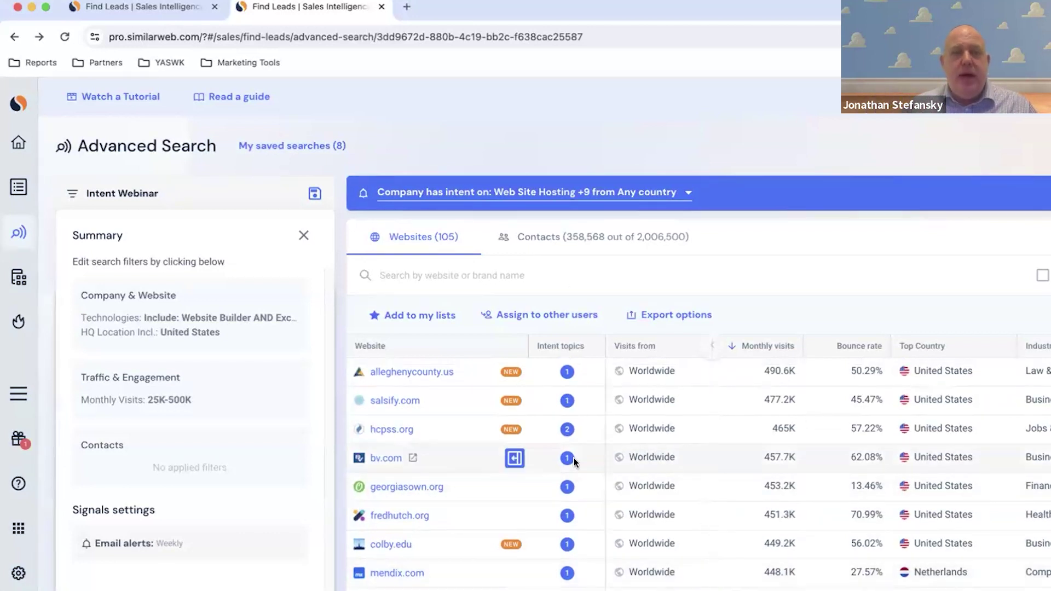
mouse_move(570, 465)
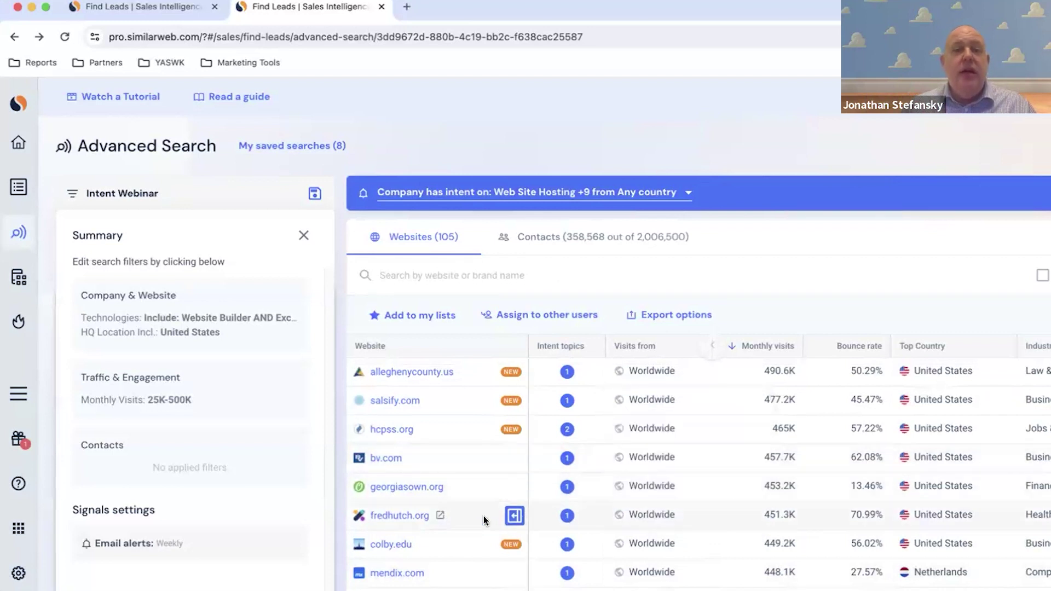
scroll(484, 520, "down", 2)
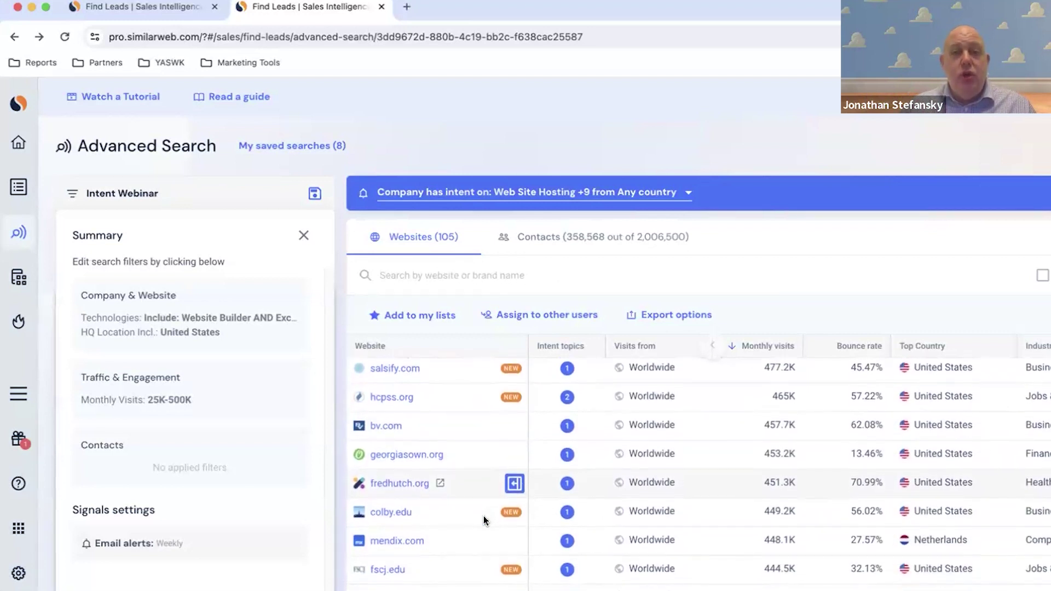
scroll(484, 517, "down", 2)
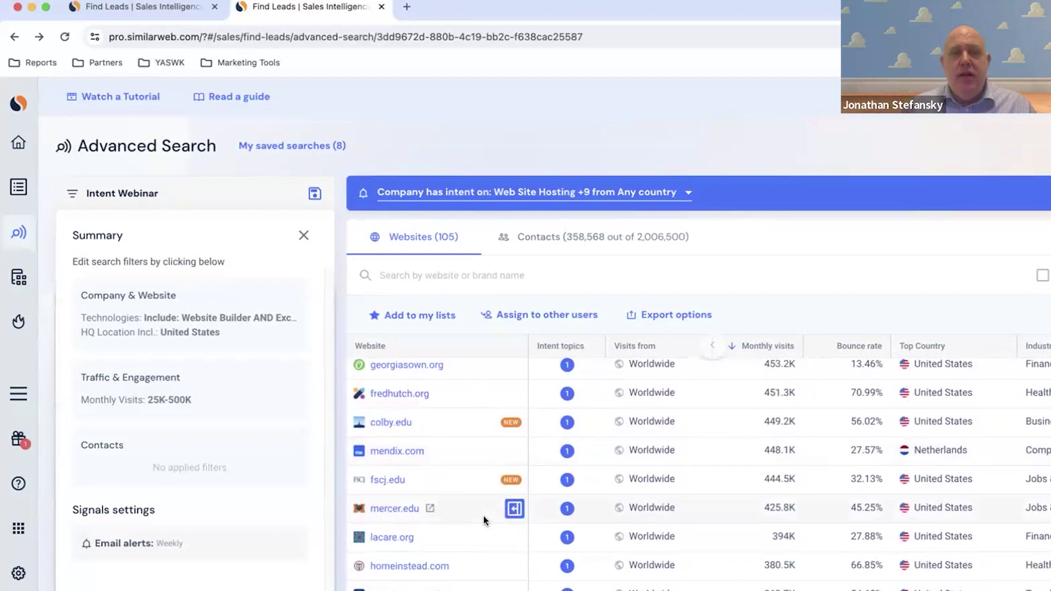
scroll(484, 518, "up", 3)
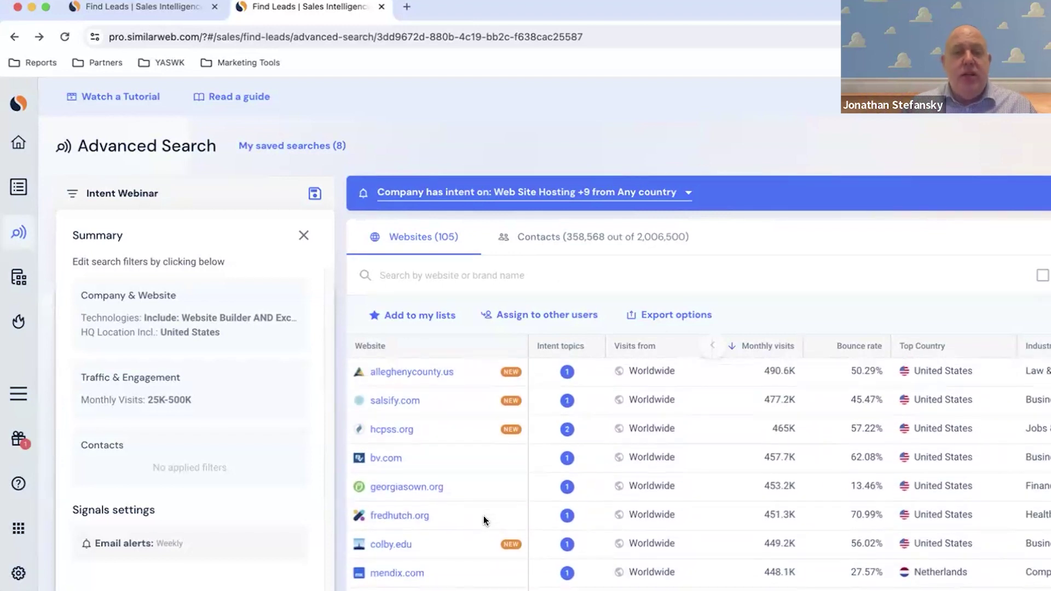